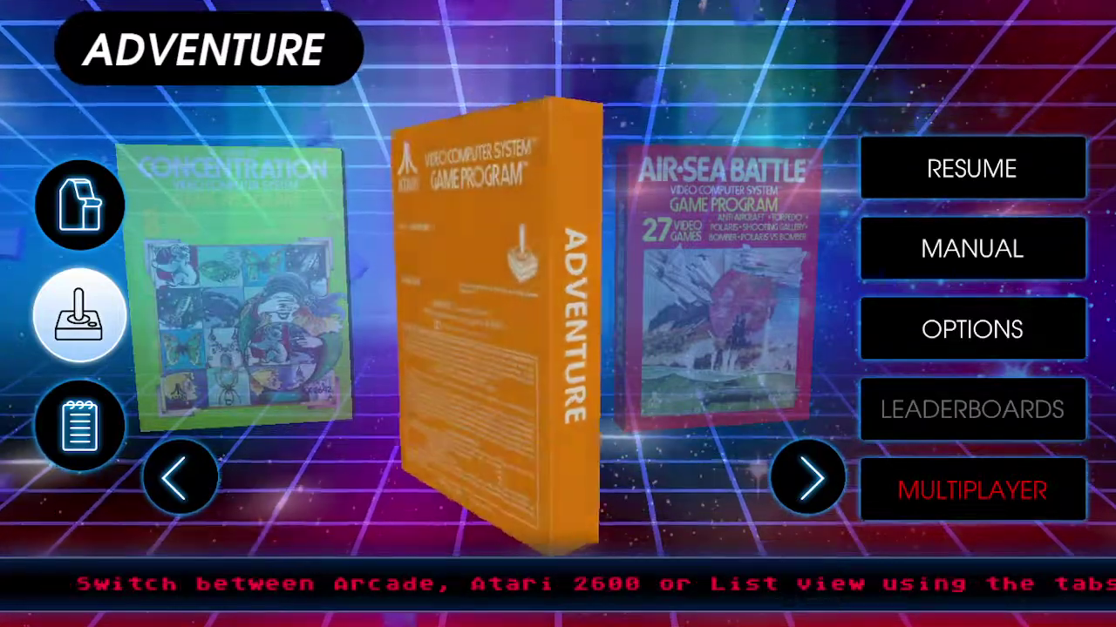
Resume Adventure, then pause it and move through RESPAWN and RESET toward MAIN MENU
{"action": "key", "text": "Up"}
{"action": "key", "text": "Return"}
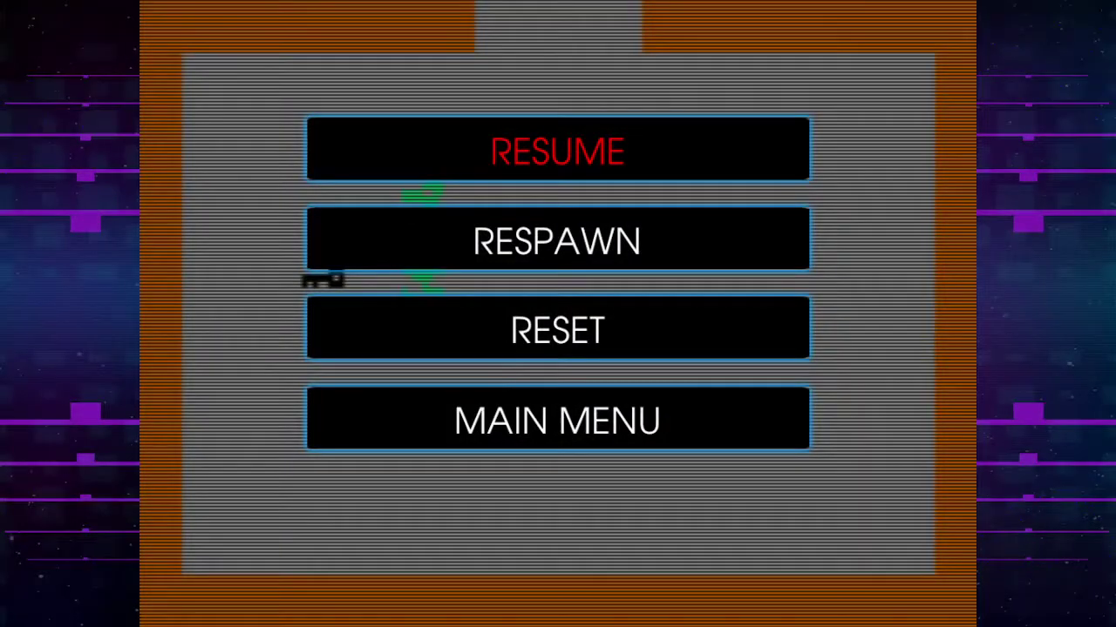
{"action": "key", "text": "Down"}
{"action": "key", "text": "Down"}
{"action": "key", "text": "Up"}
{"action": "key", "text": "Up"}
{"action": "key", "text": "Down"}
{"action": "key", "text": "Down"}
{"action": "key", "text": "Down"}
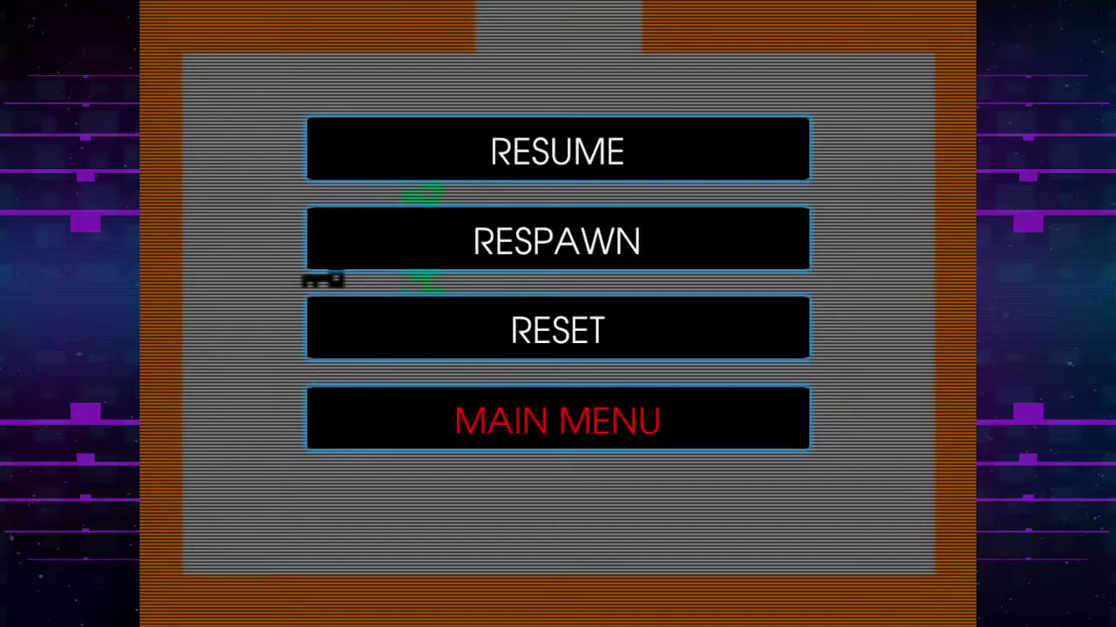
Reset Adventure with Level at Small Kingdom and Dragon Attack set to Fast, and start
{"action": "key", "text": "Up"}
{"action": "key", "text": "Return"}
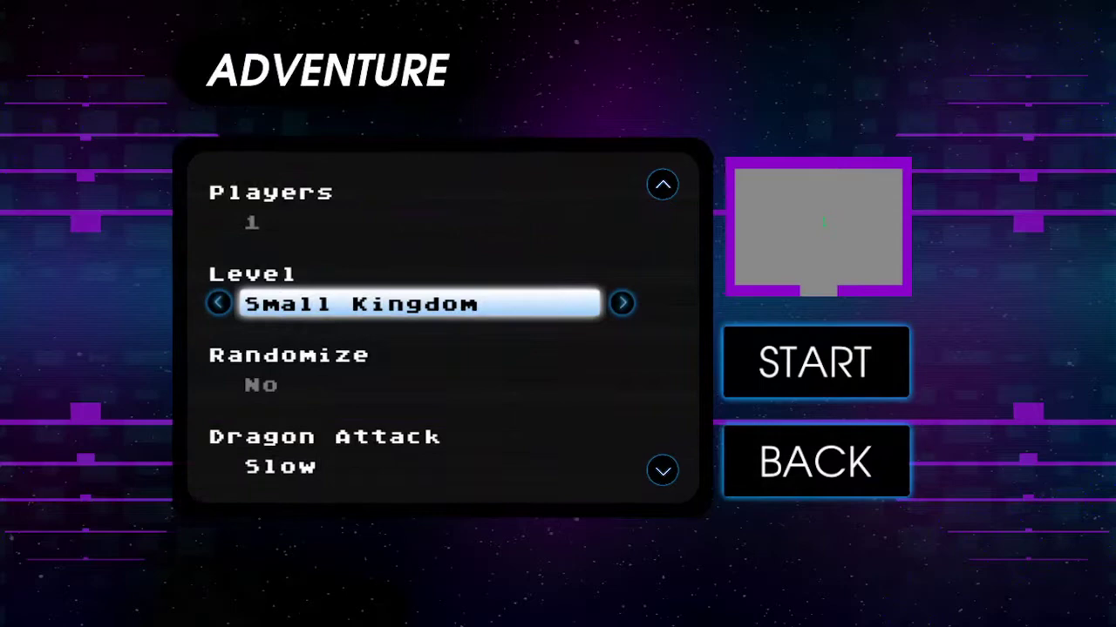
{"action": "key", "text": "Down"}
{"action": "key", "text": "Down"}
{"action": "key", "text": "Right"}
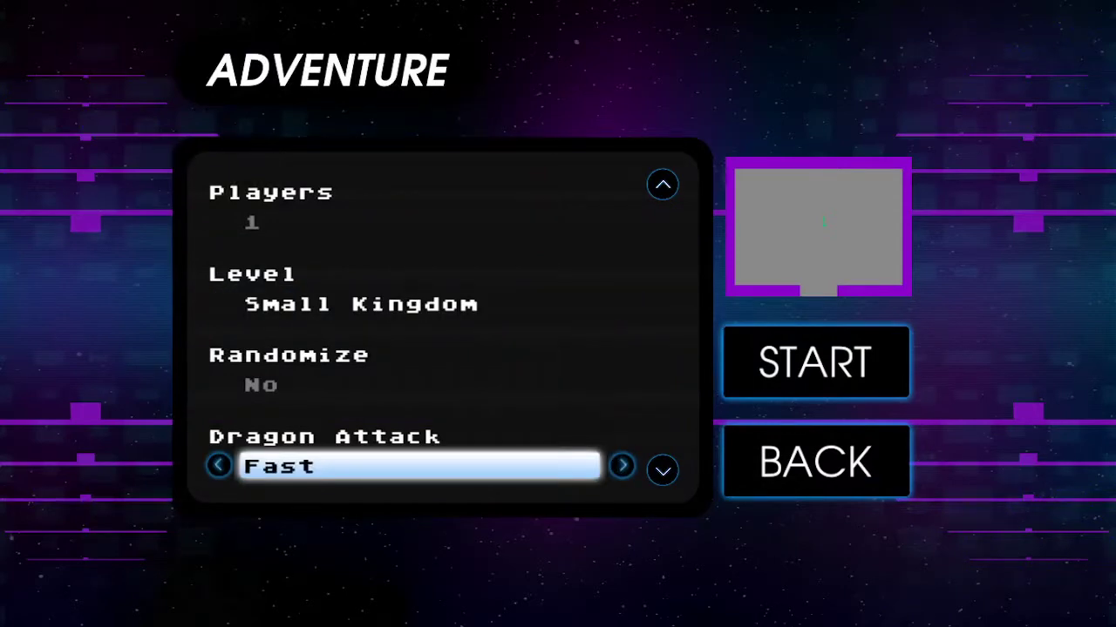
{"action": "key", "text": "Return"}
{"action": "key", "text": "Return"}
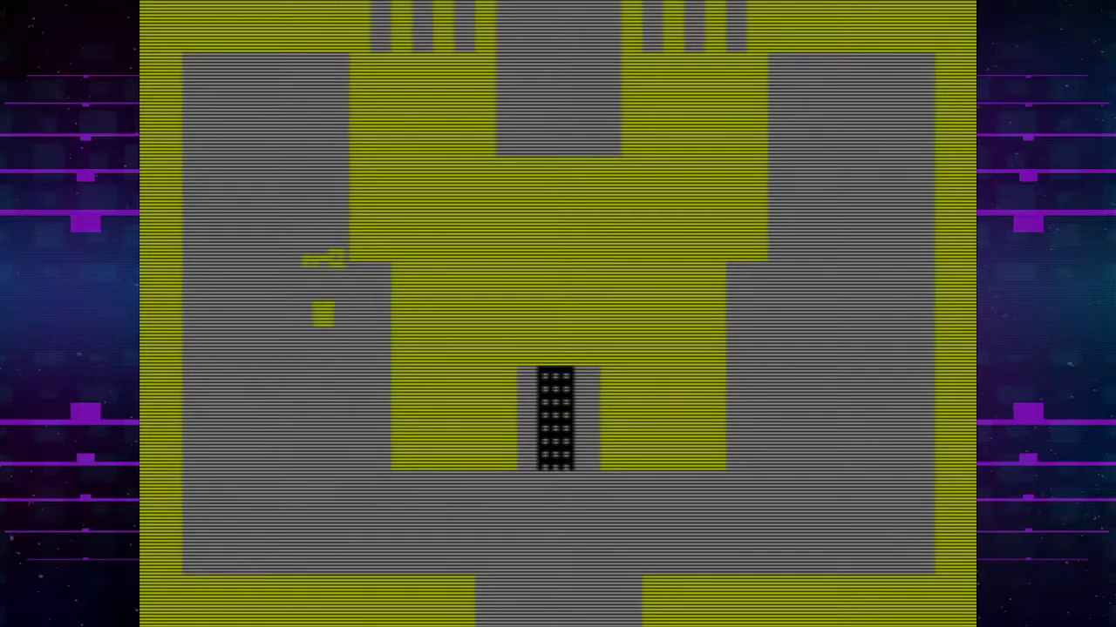
Walk the player down and right out of the yellow castle, then respawn from the pause menu
{"action": "key", "text": "Down"}
{"action": "key", "text": "Down"}
{"action": "key", "text": "Down"}
{"action": "key", "text": "Right"}
{"action": "key", "text": "Right"}
{"action": "key", "text": "Right"}
{"action": "key", "text": "Right"}
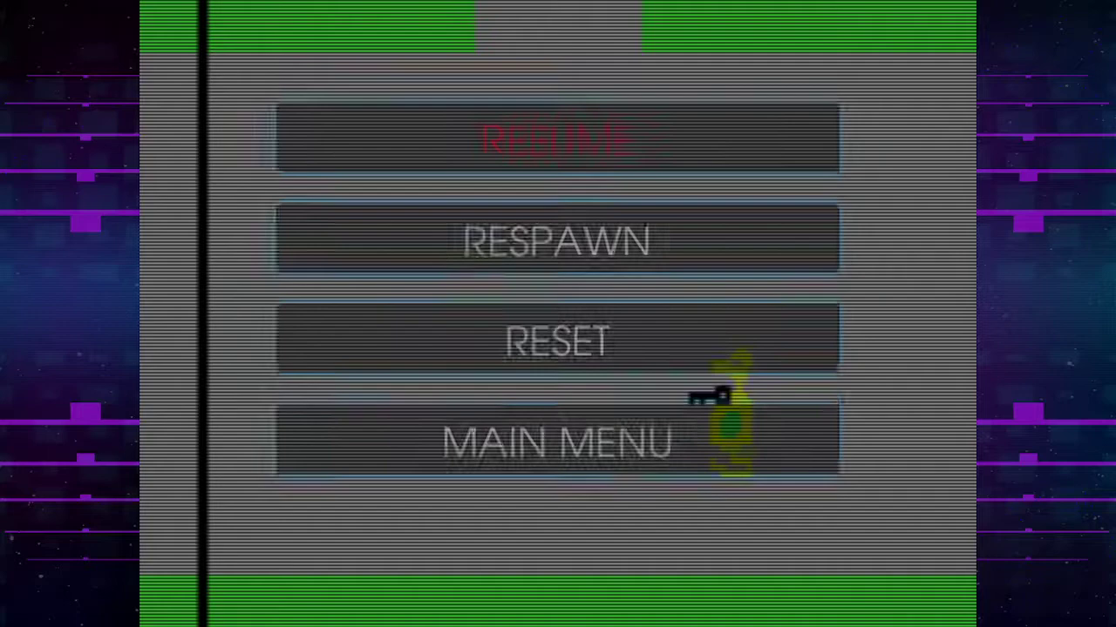
{"action": "key", "text": "Down"}
{"action": "key", "text": "Down"}
{"action": "key", "text": "Up"}
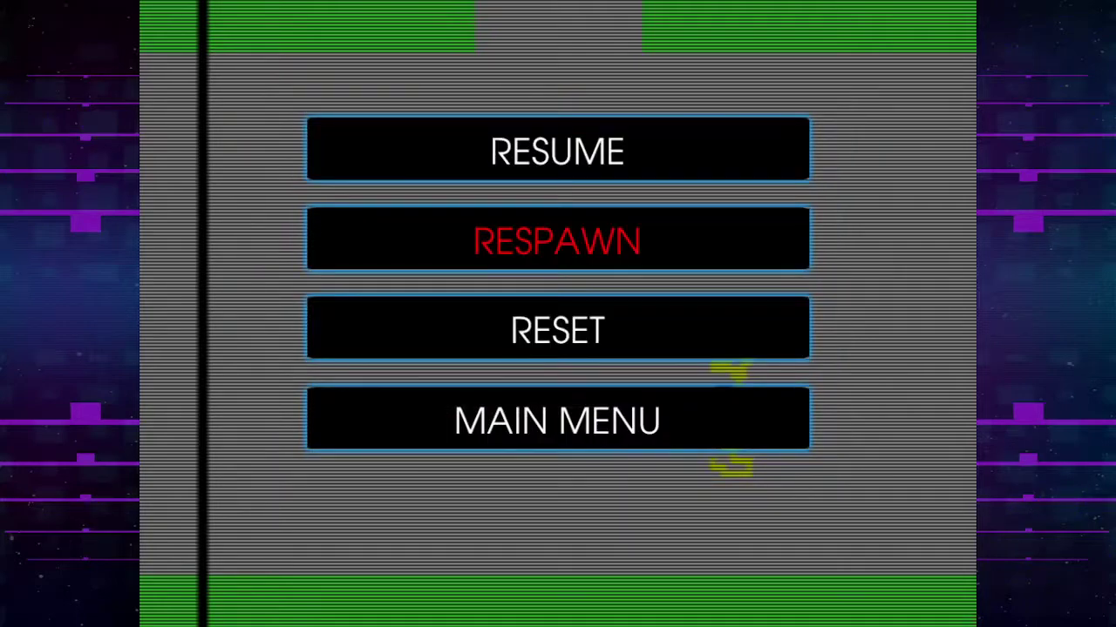
{"action": "key", "text": "Return"}
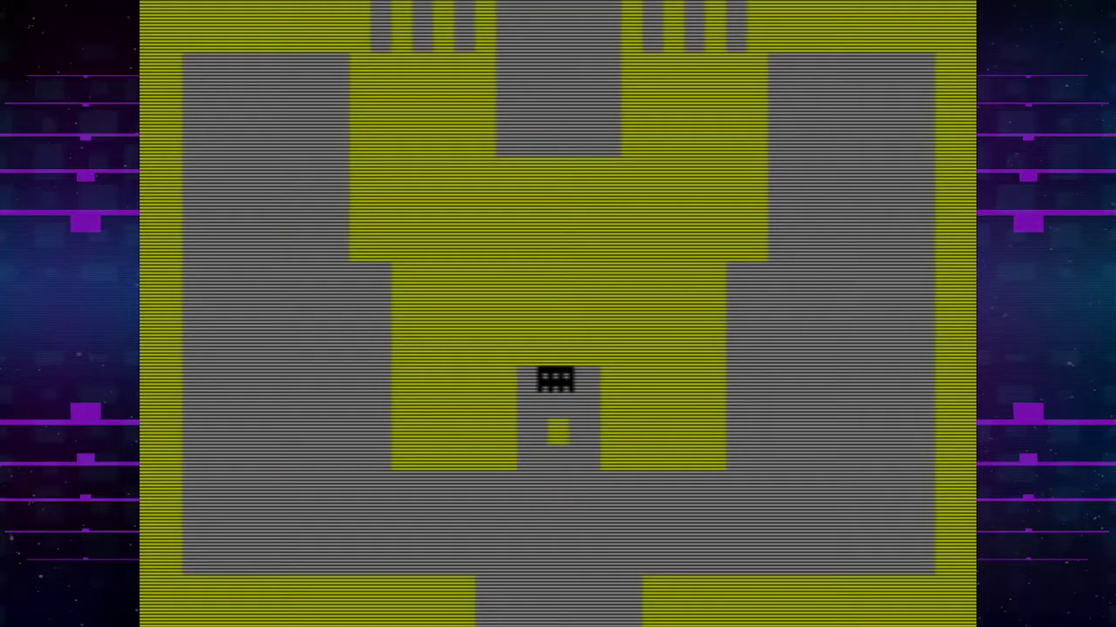
Walk down from the castle, then left, up, right and up into the blue labyrinth
{"action": "key", "text": "Down"}
{"action": "key", "text": "Down"}
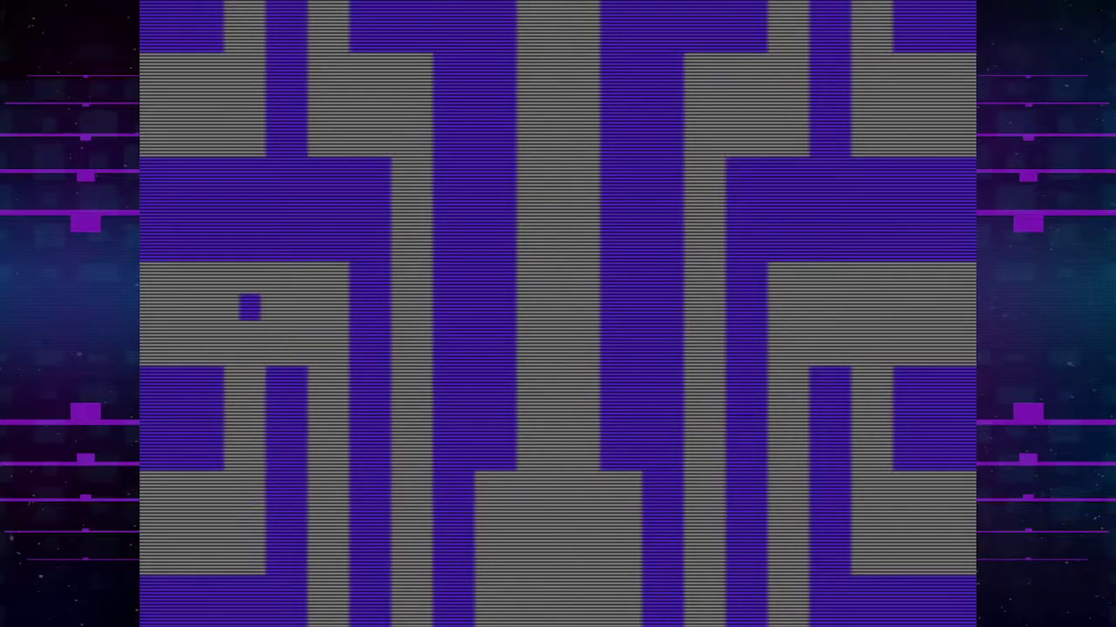
{"action": "key", "text": "Left"}
{"action": "key", "text": "Left"}
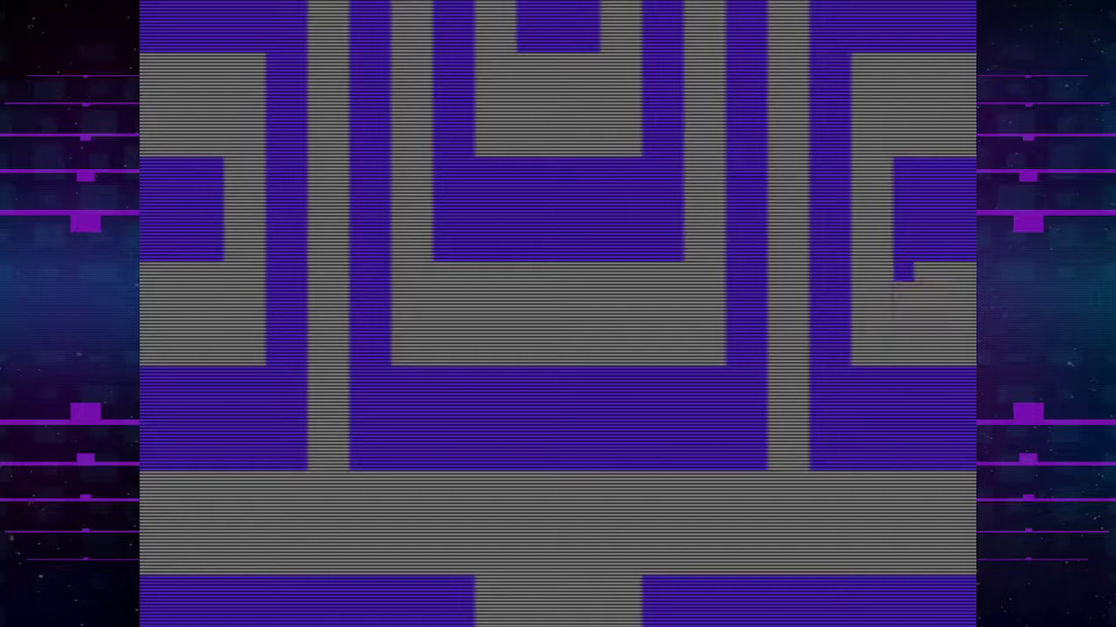
{"action": "key", "text": "Up"}
{"action": "key", "text": "Up"}
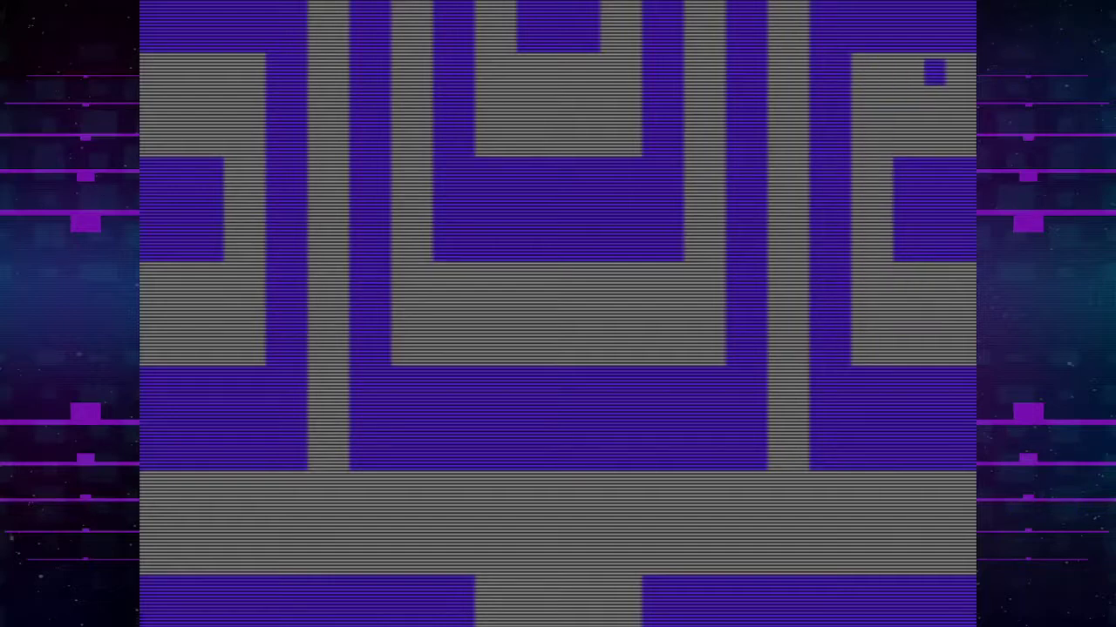
{"action": "key", "text": "Right"}
{"action": "key", "text": "Right"}
{"action": "key", "text": "Up"}
{"action": "key", "text": "Up"}
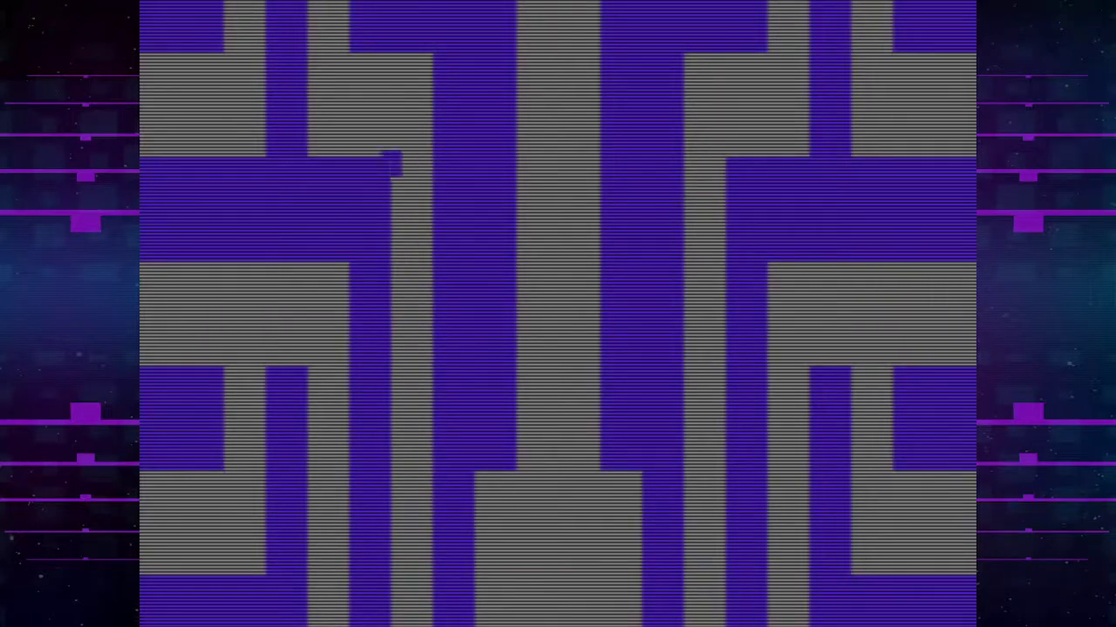
{"action": "key", "text": "Up"}
{"action": "key", "text": "Up"}
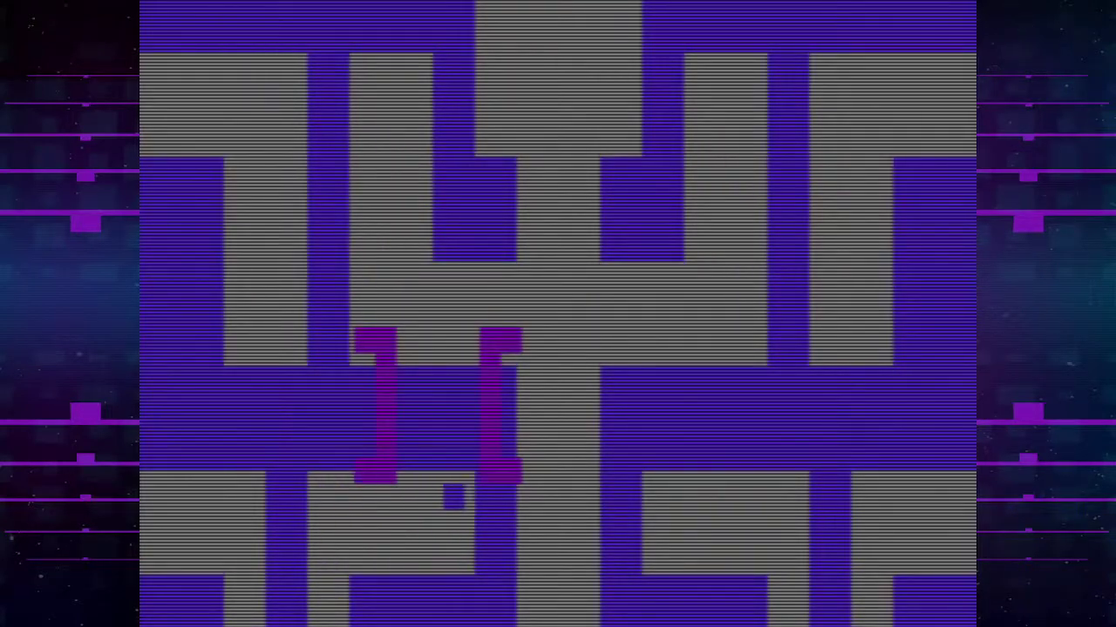
Enter the next maze room and carry the magenta bridge right, up, then across the maze
{"action": "key", "text": "Right"}
{"action": "key", "text": "Right"}
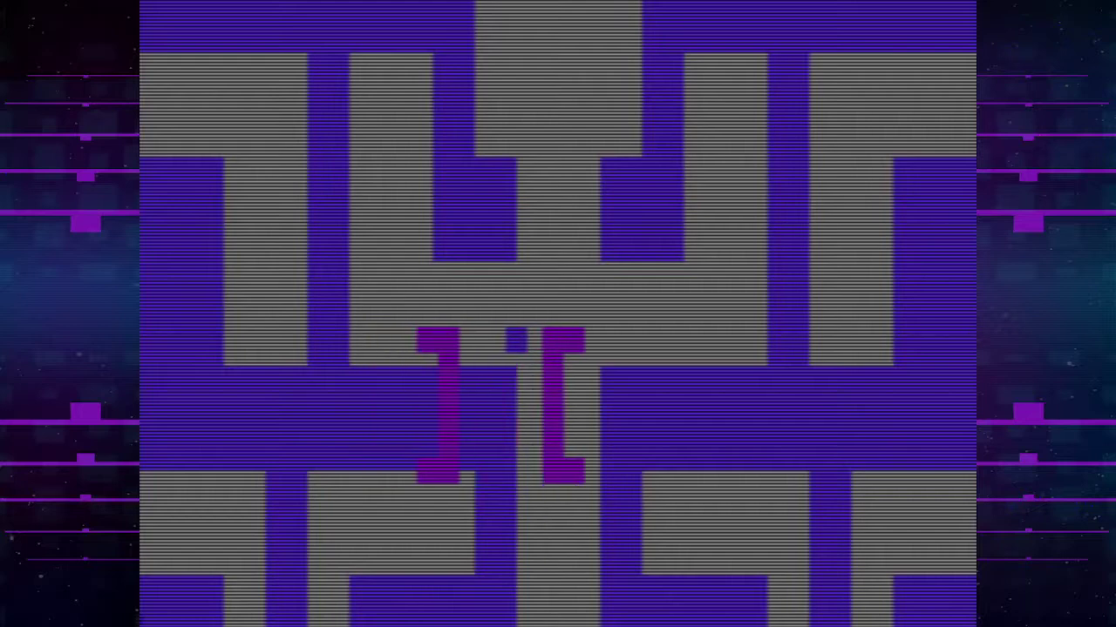
{"action": "key", "text": "Right"}
{"action": "key", "text": "Left"}
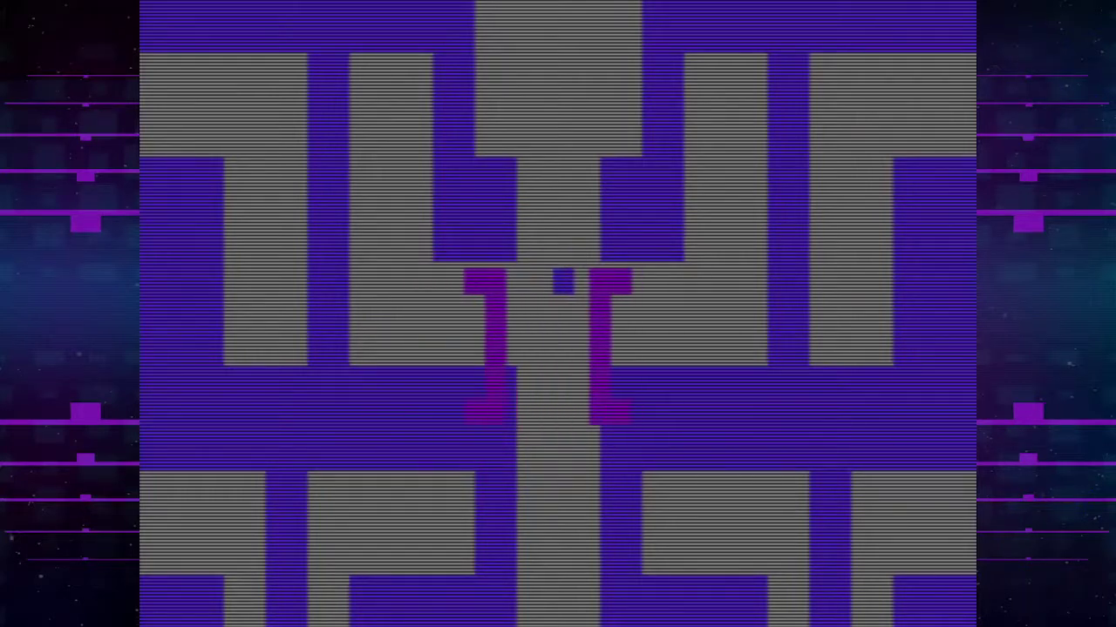
{"action": "key", "text": "Up"}
{"action": "key", "text": "Up"}
{"action": "key", "text": "Up"}
{"action": "key", "text": "Up"}
{"action": "key", "text": "Up"}
{"action": "key", "text": "Up"}
{"action": "key", "text": "Up"}
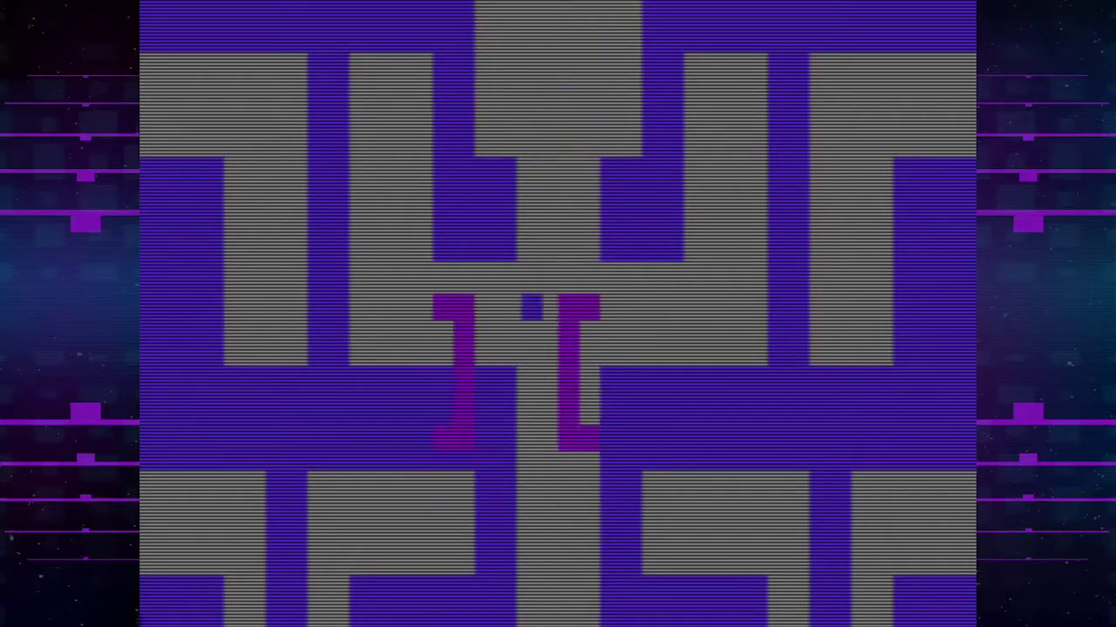
{"action": "key", "text": "Left"}
{"action": "key", "text": "Left"}
{"action": "key", "text": "Left"}
{"action": "key", "text": "Left"}
{"action": "key", "text": "Right"}
{"action": "key", "text": "Right"}
{"action": "key", "text": "Right"}
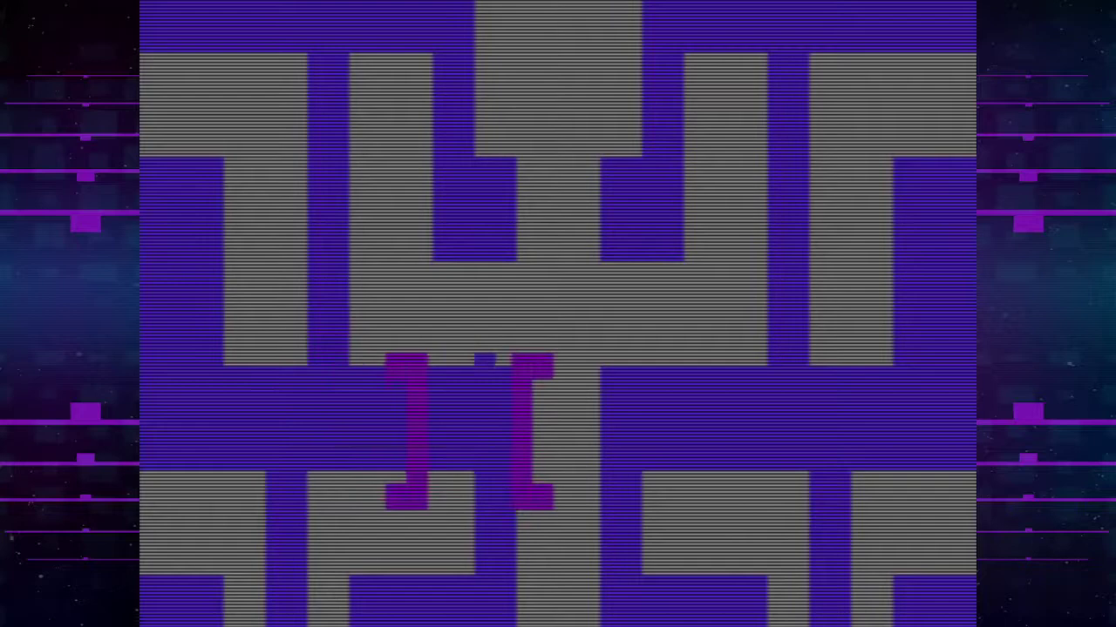
{"action": "key", "text": "Right"}
{"action": "key", "text": "Right"}
{"action": "key", "text": "Right"}
{"action": "key", "text": "Right"}
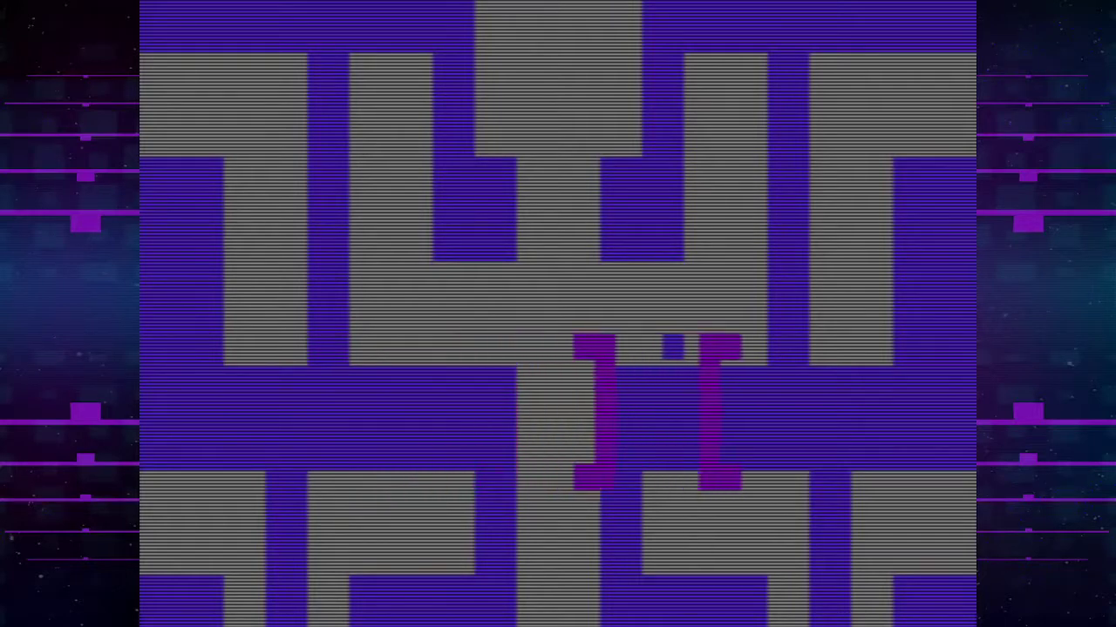
{"action": "key", "text": "Right"}
{"action": "key", "text": "Right"}
{"action": "key", "text": "Right"}
{"action": "key", "text": "Right"}
Steer the bridge up, then left through the blue maze and down into the room below
{"action": "key", "text": "Up"}
{"action": "key", "text": "Up"}
{"action": "key", "text": "Up"}
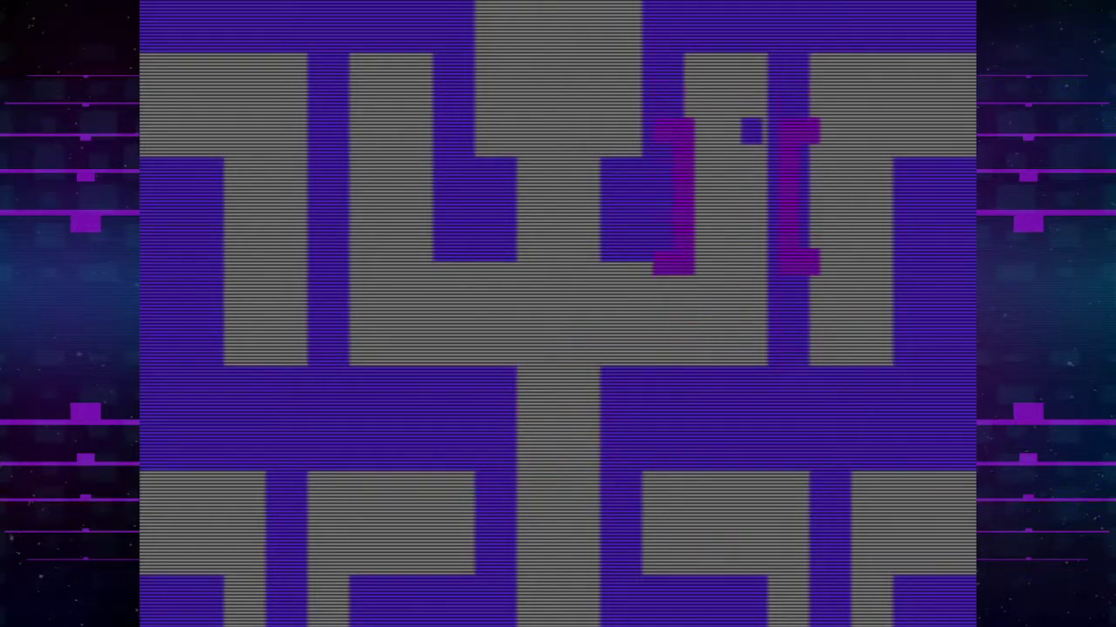
{"action": "key", "text": "Down"}
{"action": "key", "text": "Left"}
{"action": "key", "text": "Left"}
{"action": "key", "text": "Left"}
{"action": "key", "text": "Left"}
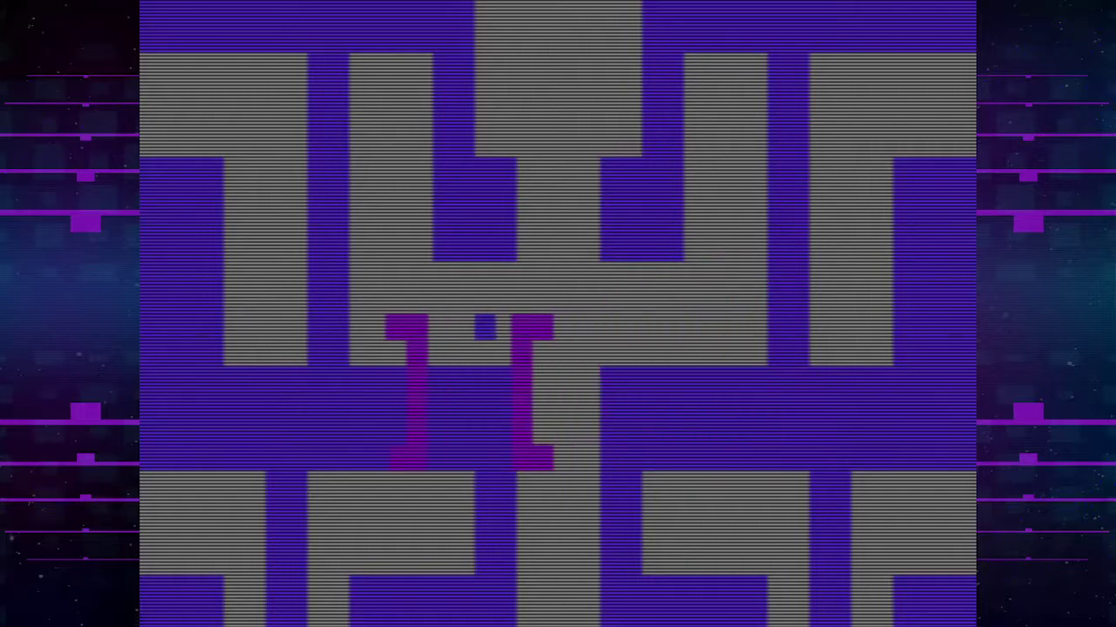
{"action": "key", "text": "Down"}
{"action": "key", "text": "Left"}
{"action": "key", "text": "Down"}
{"action": "key", "text": "Down"}
{"action": "key", "text": "Down"}
{"action": "key", "text": "Down"}
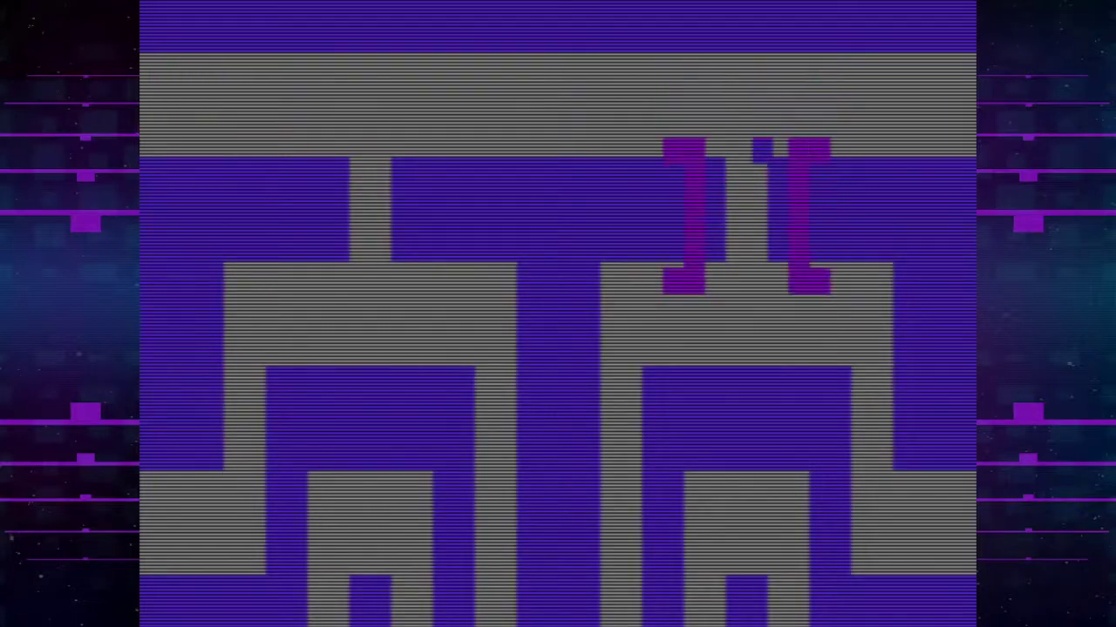
Walk back to the magenta bridge and reposition it slightly up-left
{"action": "key", "text": "Left"}
{"action": "key", "text": "Up"}
{"action": "key", "text": "Right"}
{"action": "key", "text": "Left"}
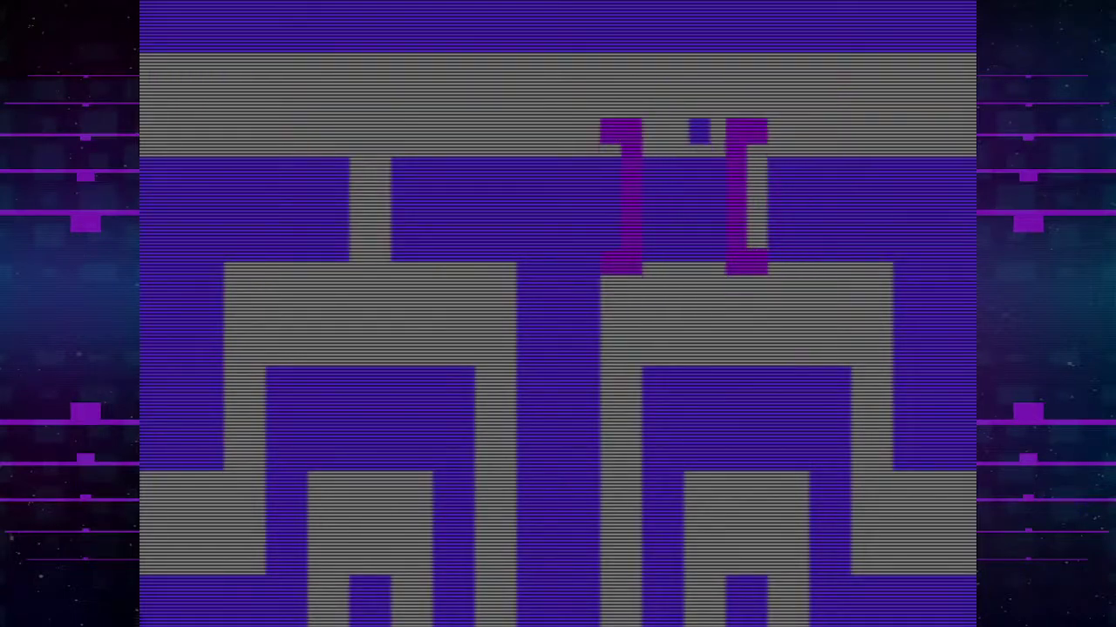
Carry the bridge right and down to the maze's lower right, through the adjoining rooms
{"action": "key", "text": "Right"}
{"action": "key", "text": "Left"}
{"action": "key", "text": "Right"}
{"action": "key", "text": "Right"}
{"action": "key", "text": "Down"}
{"action": "key", "text": "Down"}
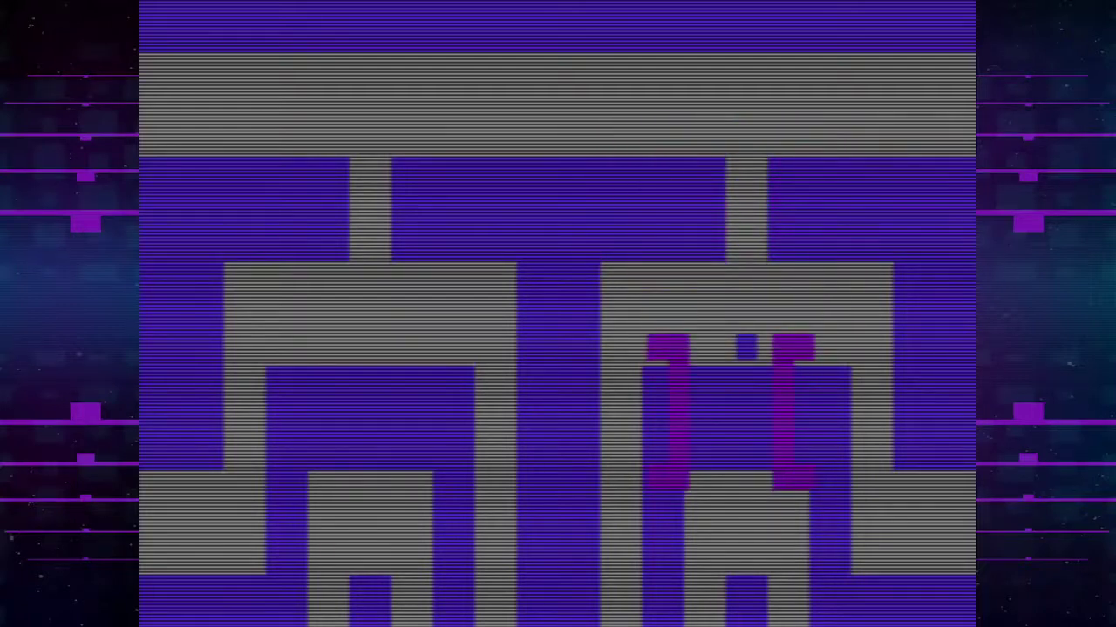
{"action": "key", "text": "Left"}
{"action": "key", "text": "Right"}
{"action": "key", "text": "Right"}
{"action": "key", "text": "Down"}
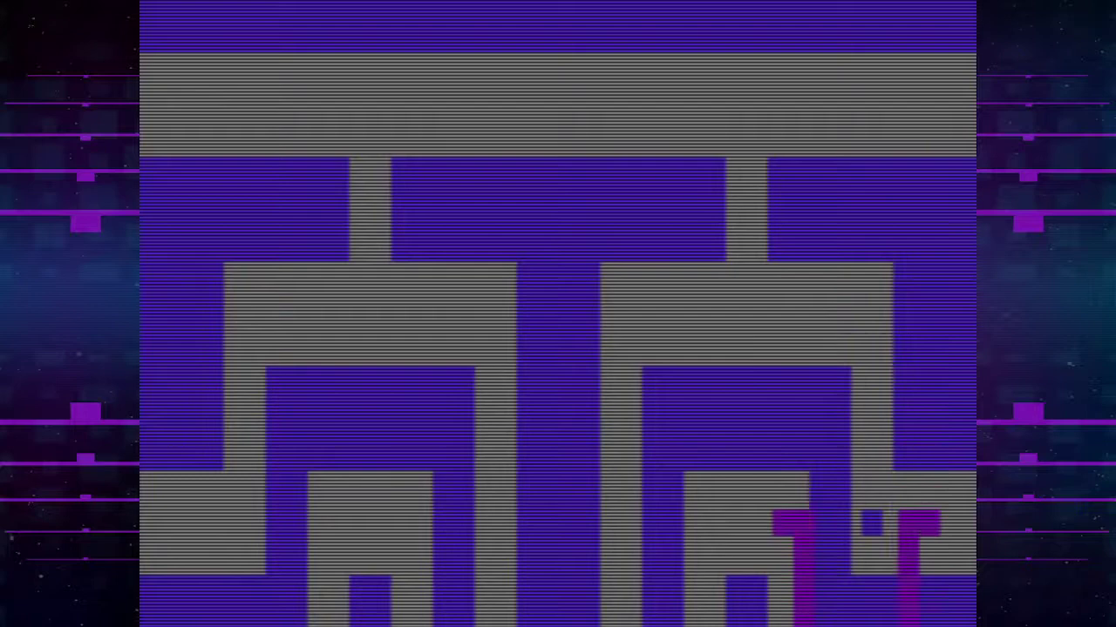
{"action": "key", "text": "Down"}
{"action": "key", "text": "Left"}
{"action": "key", "text": "Down"}
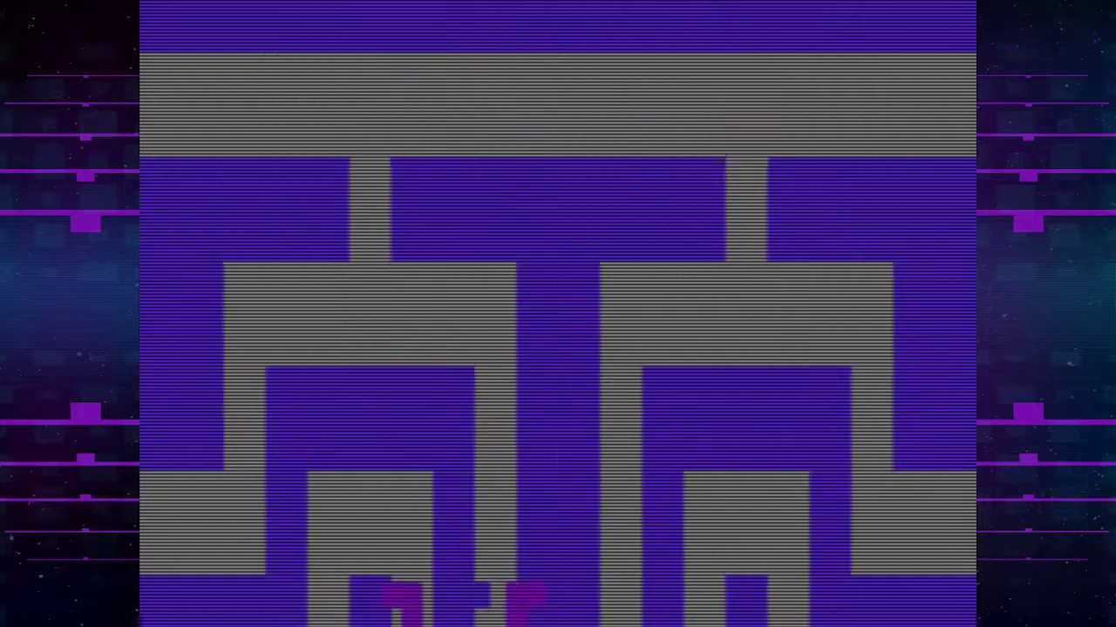
{"action": "key", "text": "Up"}
{"action": "key", "text": "Up"}
{"action": "key", "text": "Up"}
{"action": "key", "text": "Up"}
{"action": "key", "text": "Left"}
{"action": "key", "text": "Left"}
{"action": "key", "text": "Left"}
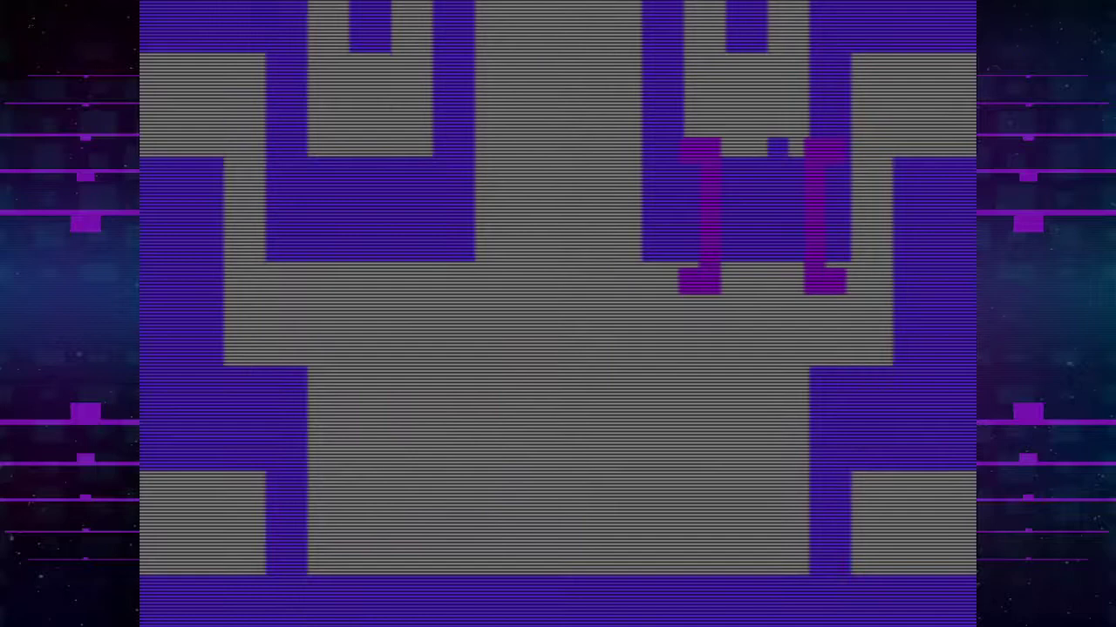
Carry the bridge up into a maze room, then right and down toward the bottom right
{"action": "key", "text": "Up"}
{"action": "key", "text": "Up"}
{"action": "key", "text": "Up"}
{"action": "key", "text": "Up"}
{"action": "key", "text": "Up"}
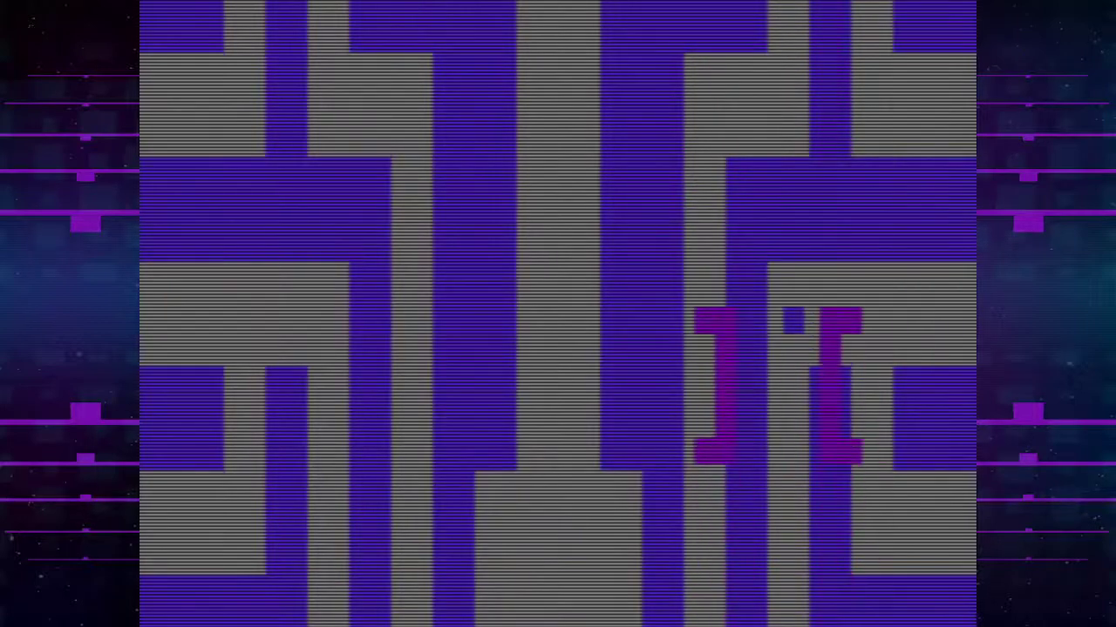
{"action": "key", "text": "Right"}
{"action": "key", "text": "Down"}
{"action": "key", "text": "Down"}
{"action": "key", "text": "Down"}
{"action": "key", "text": "Right"}
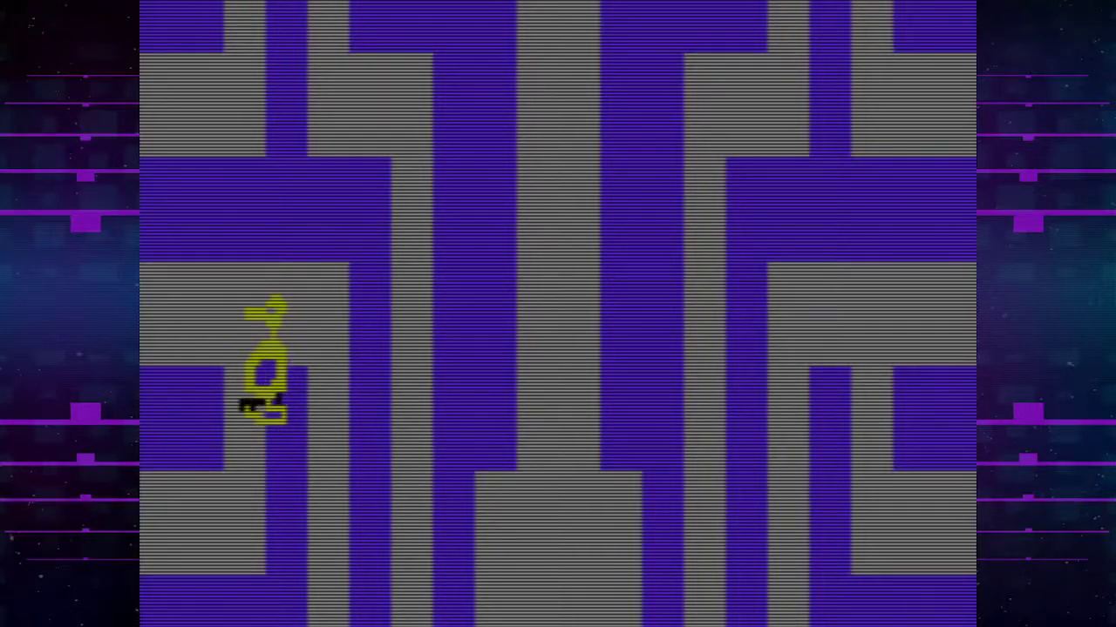
Pause with Escape and select RESPAWN to return the player to the starting castle
{"action": "key", "text": "Escape"}
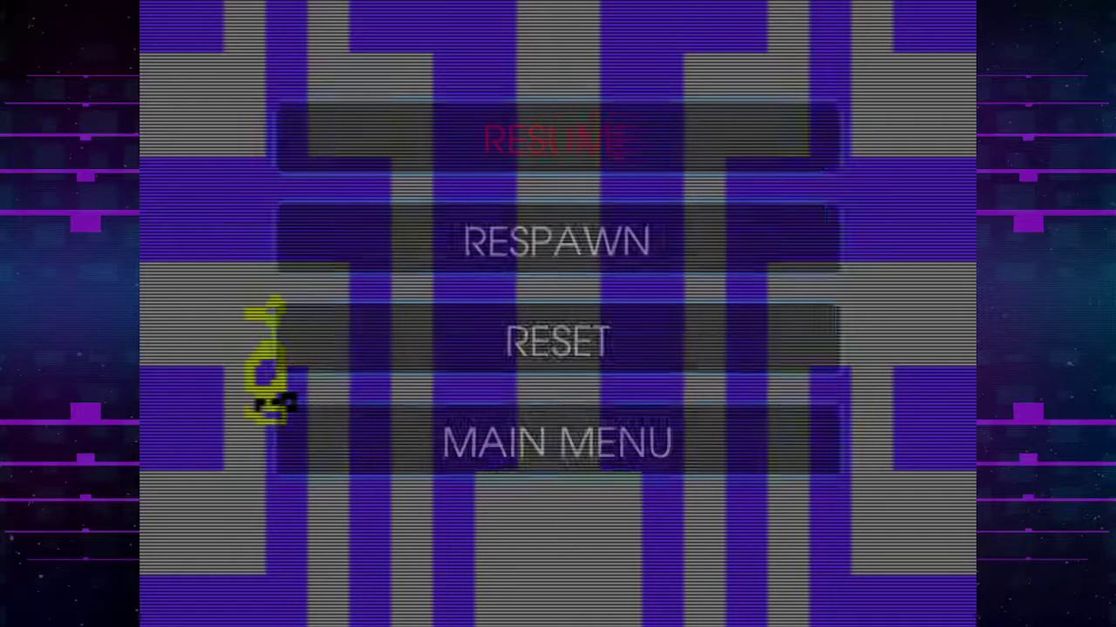
{"action": "key", "text": "Down"}
{"action": "key", "text": "Down"}
{"action": "key", "text": "Up"}
{"action": "key", "text": "Return"}
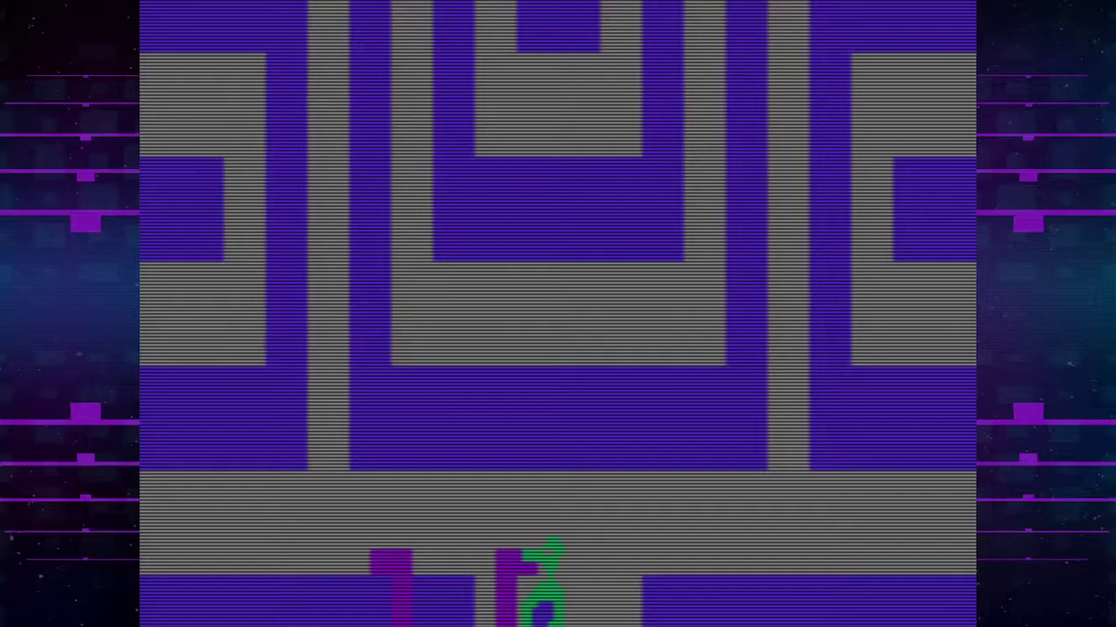
Respawn at the yellow castle, walk down into the room below, then respawn again
{"action": "key", "text": "Escape"}
{"action": "key", "text": "Down"}
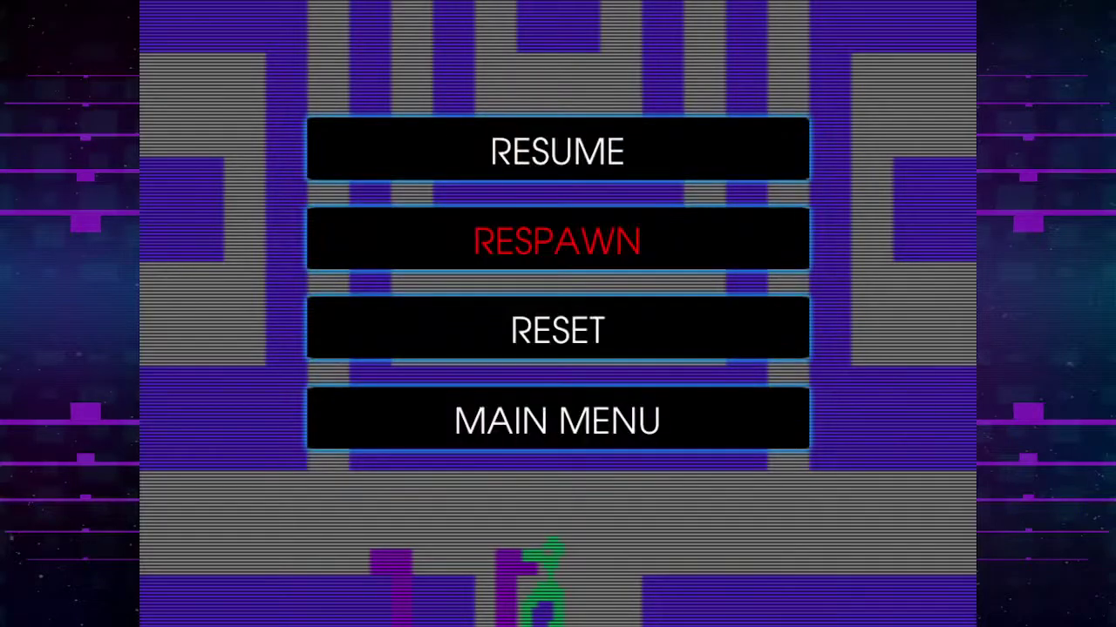
{"action": "key", "text": "Return"}
{"action": "key", "text": "Down"}
{"action": "key", "text": "Down"}
{"action": "key", "text": "Down"}
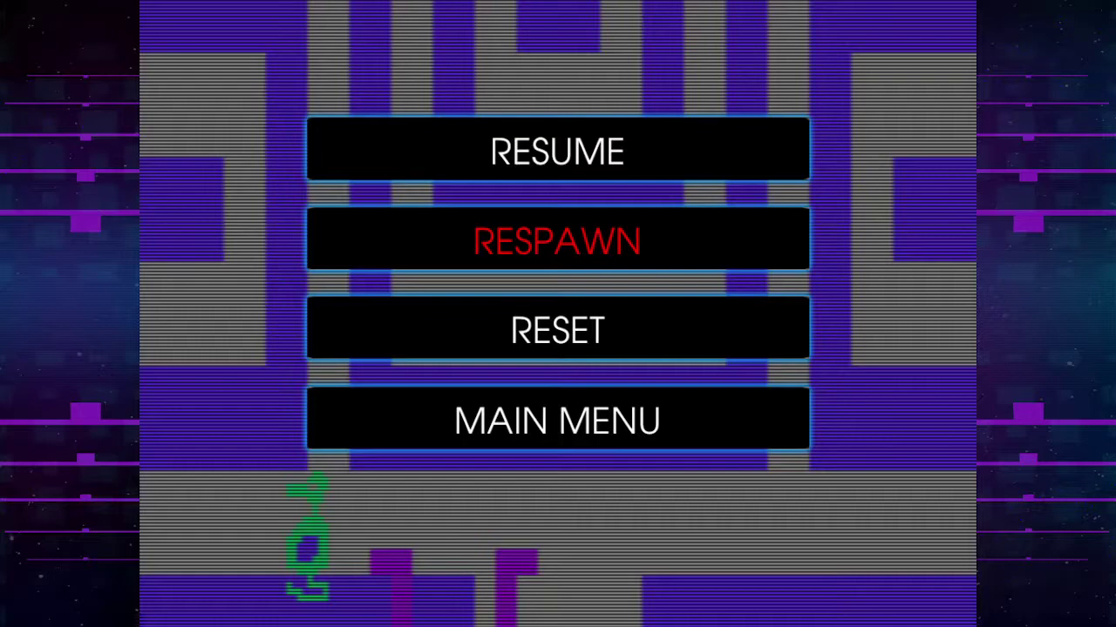
{"action": "key", "text": "Return"}
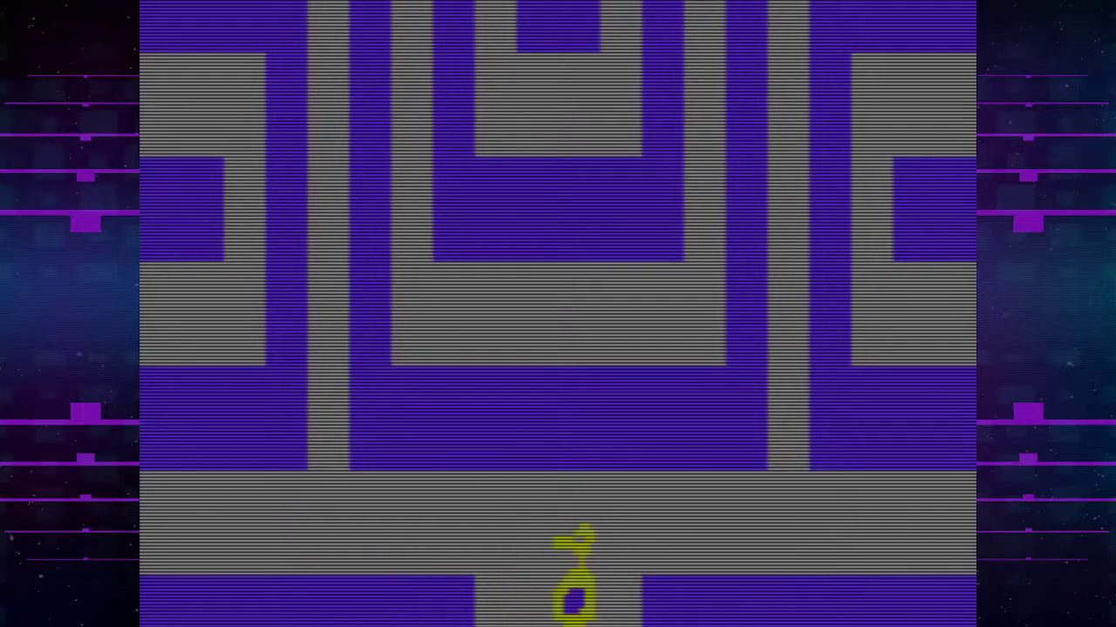
Respawn from the pause menu, then carry the black key up until the yellow dragon swallows the player
{"action": "key", "text": "Escape"}
{"action": "key", "text": "Down"}
{"action": "key", "text": "Down"}
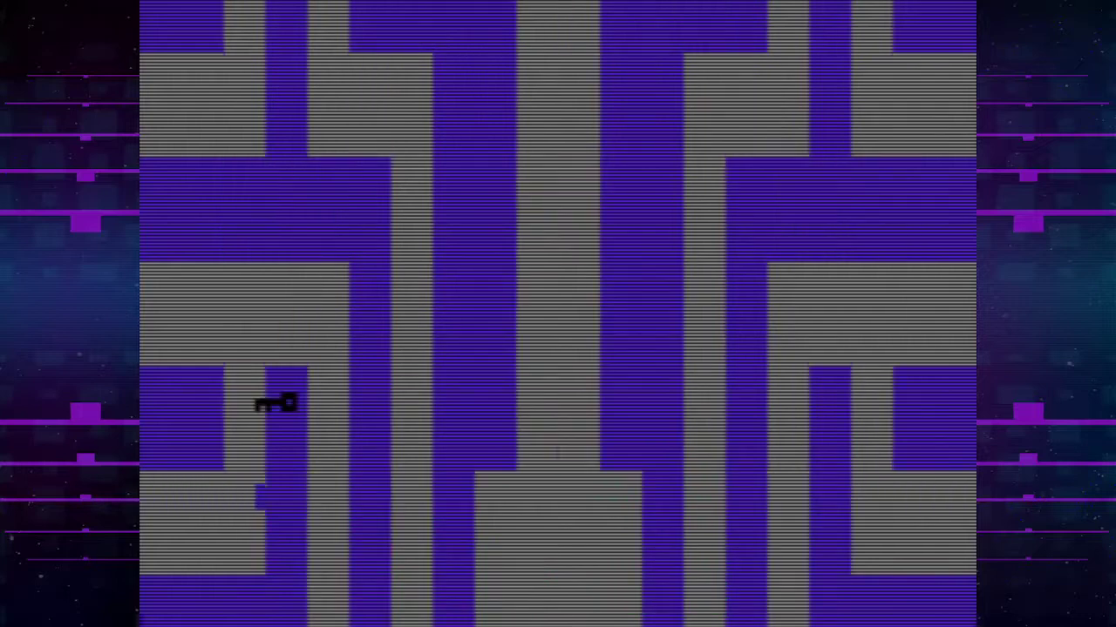
{"action": "key", "text": "Up"}
{"action": "key", "text": "Up"}
{"action": "key", "text": "Up"}
{"action": "key", "text": "Up"}
{"action": "key", "text": "Up"}
{"action": "key", "text": "Up"}
{"action": "key", "text": "Up"}
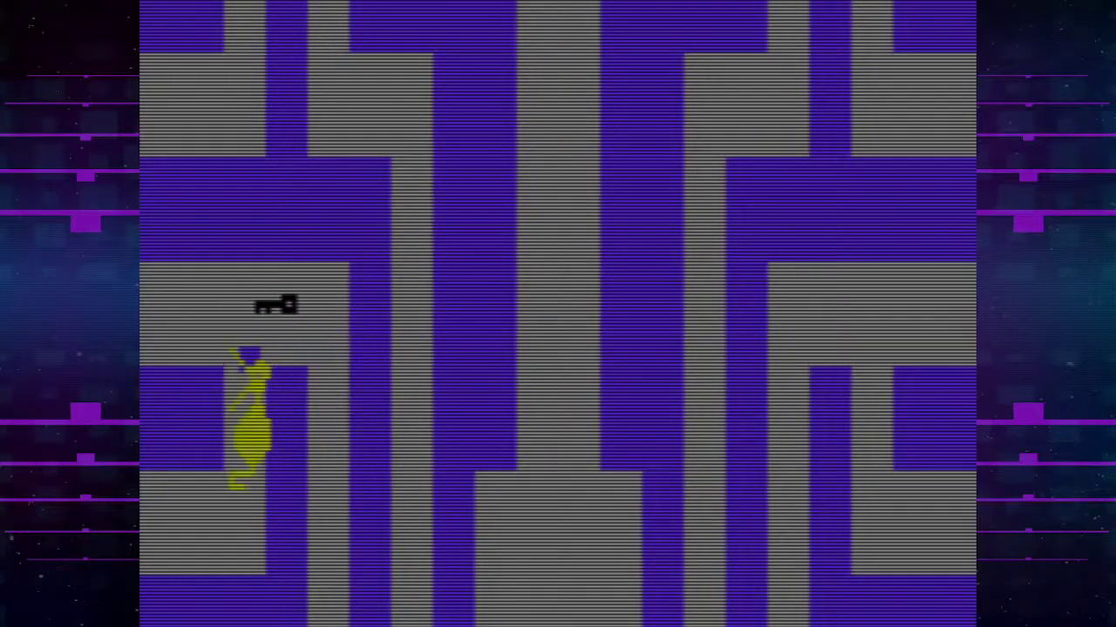
{"action": "key", "text": "Down"}
{"action": "key", "text": "Down"}
{"action": "key", "text": "Right"}
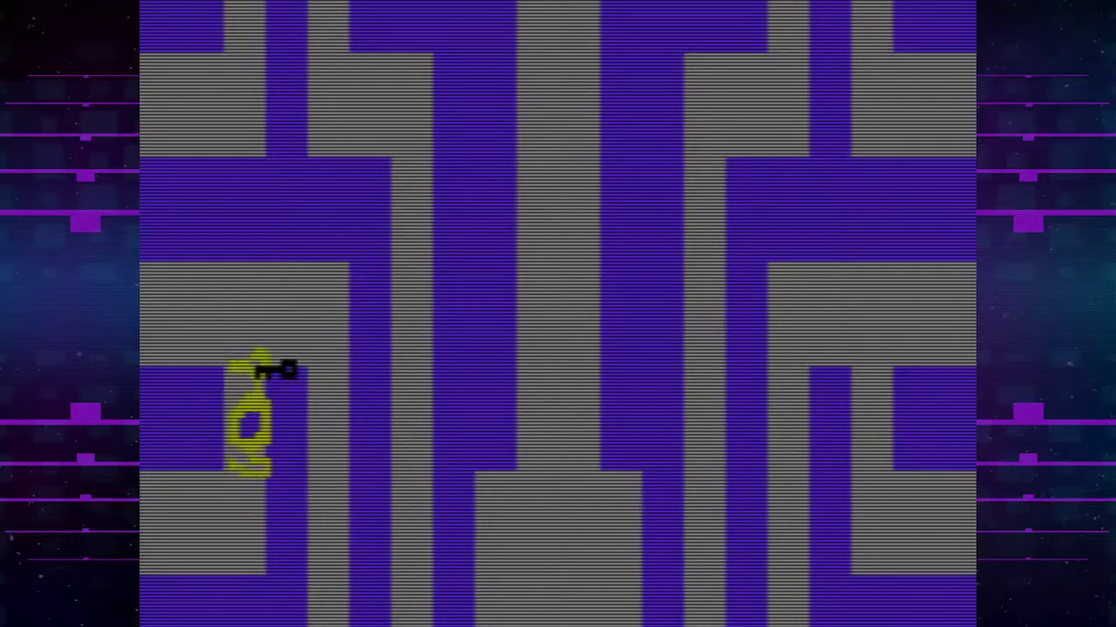
{"action": "key", "text": "Right"}
{"action": "key", "text": "Down"}
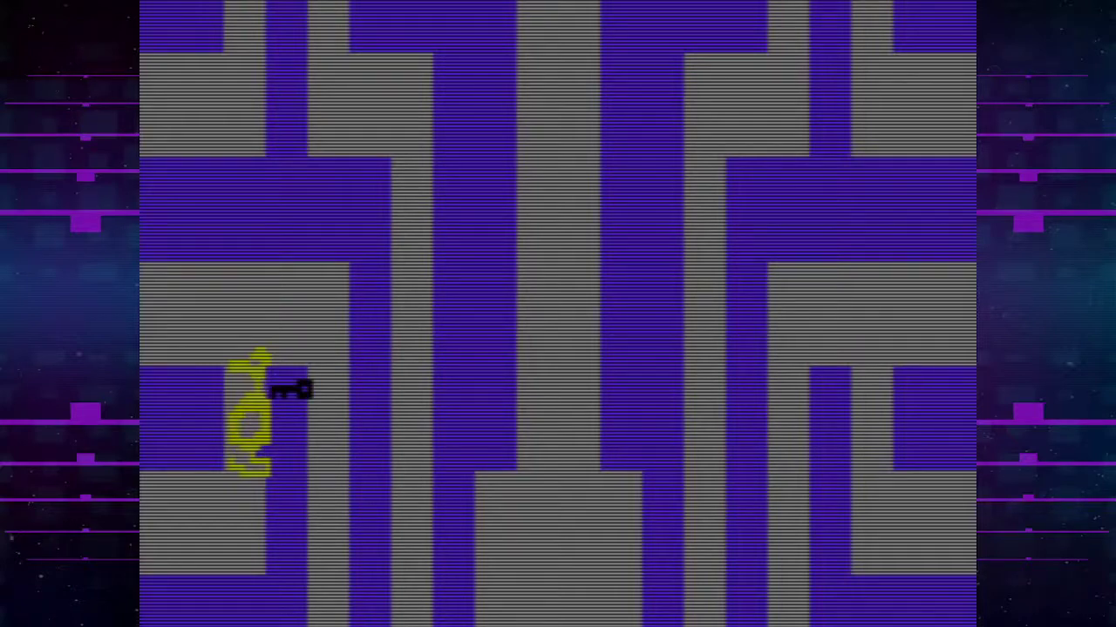
{"action": "key", "text": "Up"}
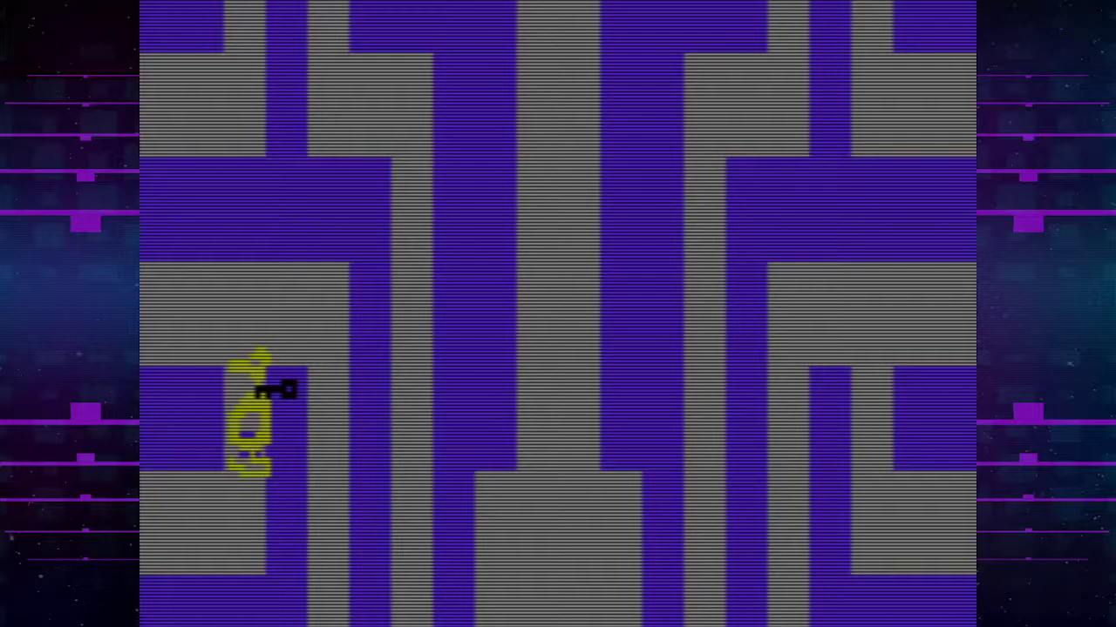